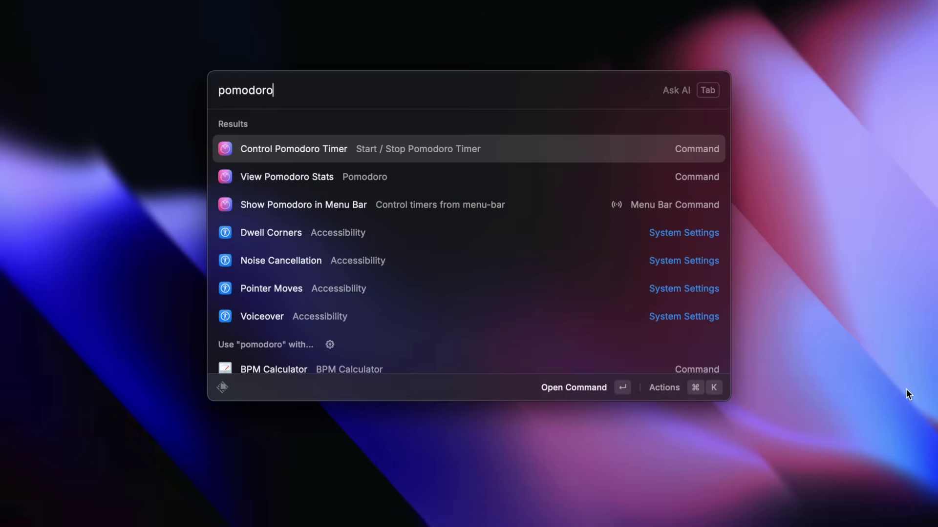
Open the Control Pomodoro Timer command and look through its Focus, Short Break and Long Break timers.
key(Return)
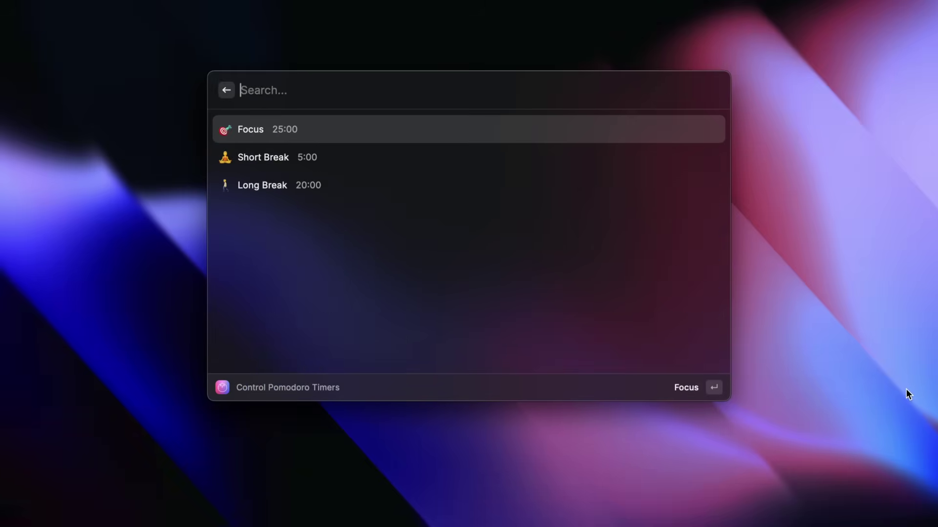
key(Down)
key(Down)
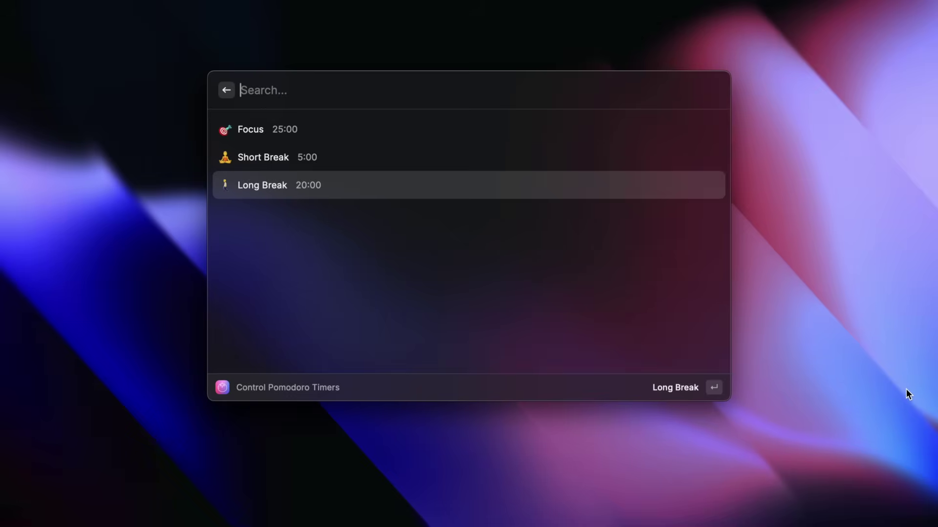
key(Up)
key(Up)
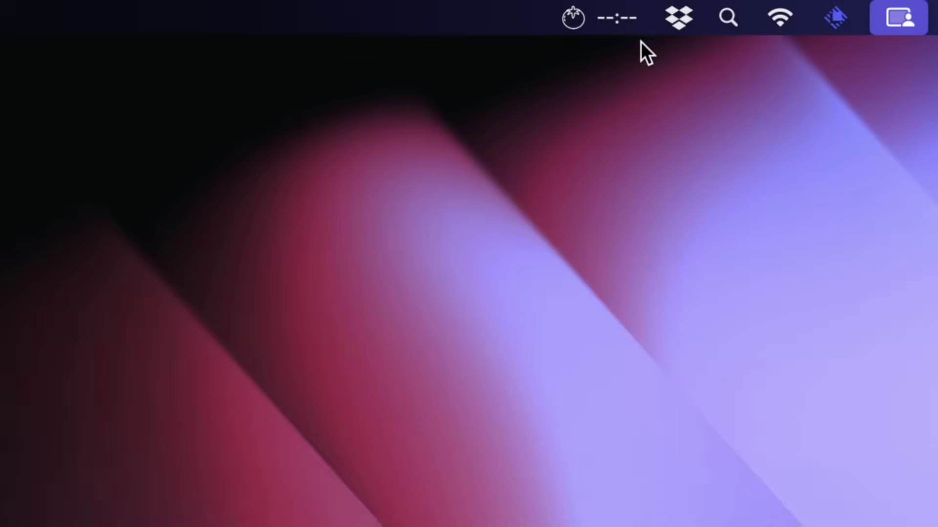
Check the Pomodoro timer in the menu bar and view the Pomodoro stats and extension page.
click(635, 23)
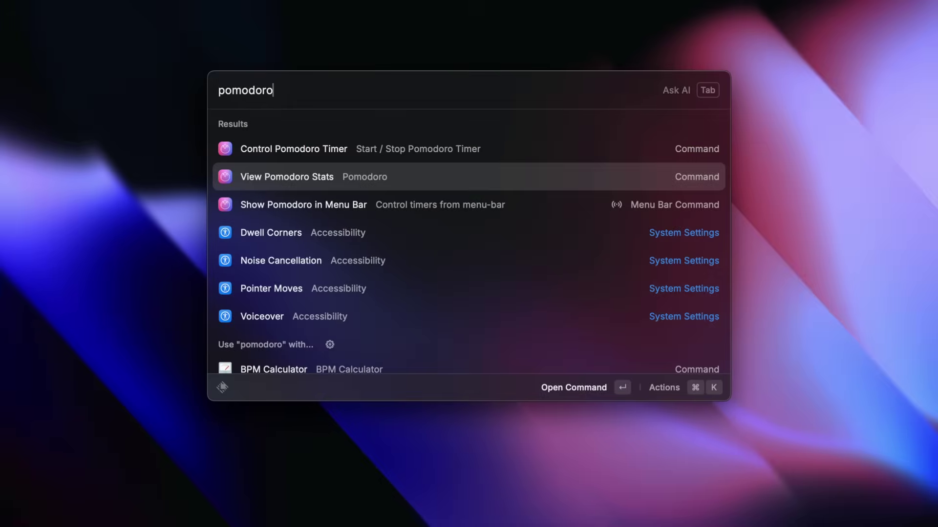
key(Return)
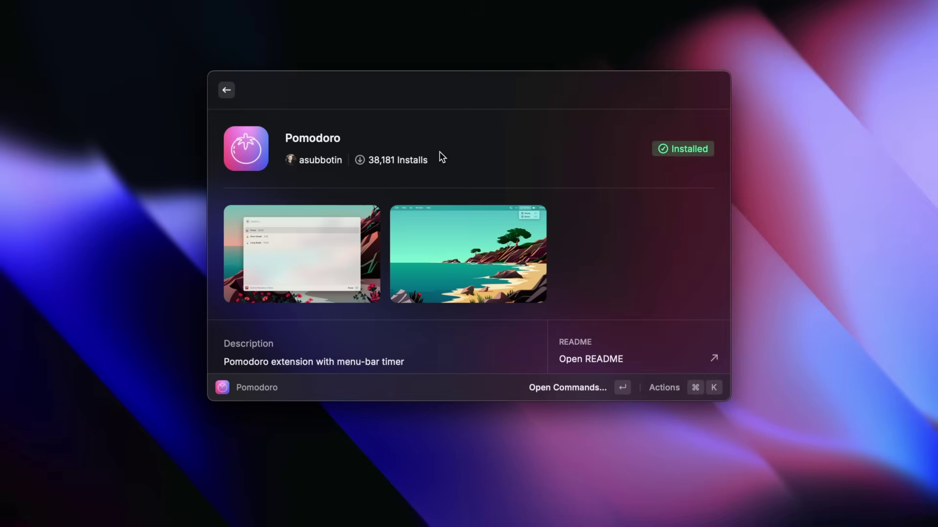
scroll(438, 151, down, 5)
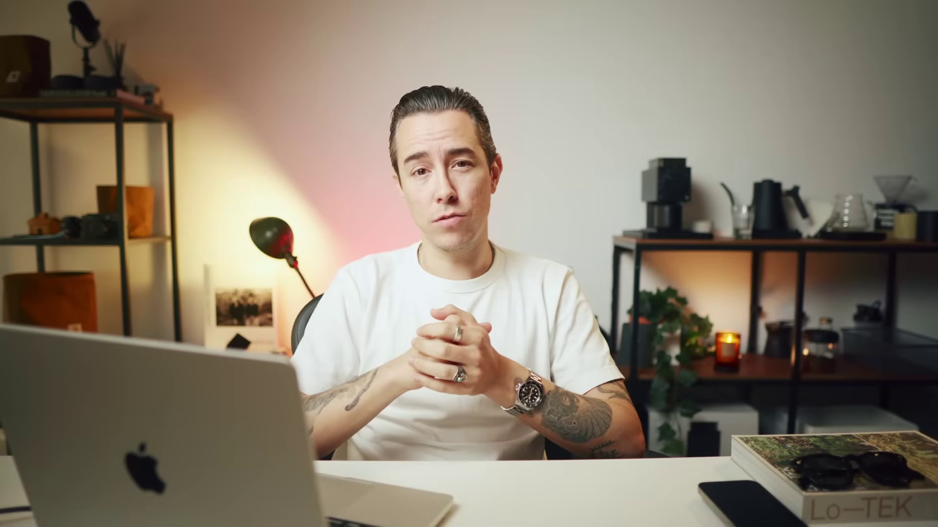
Open Slack's Set Status command, look through the presets and start a custom status with the text "Recor".
text(set st)
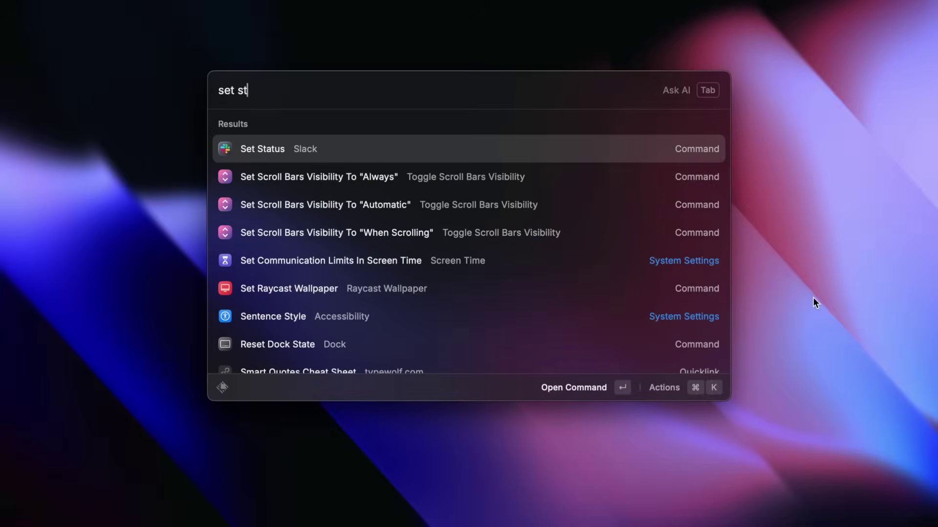
key(Return)
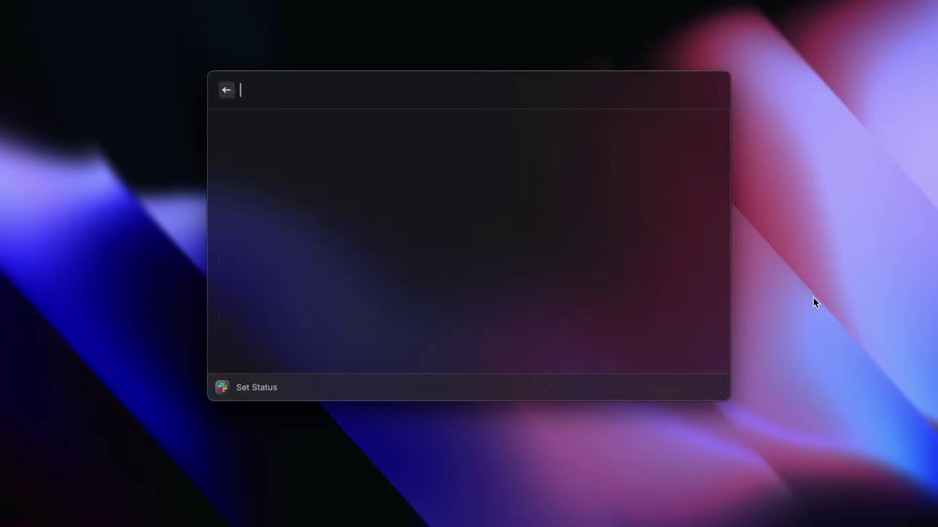
key(Down)
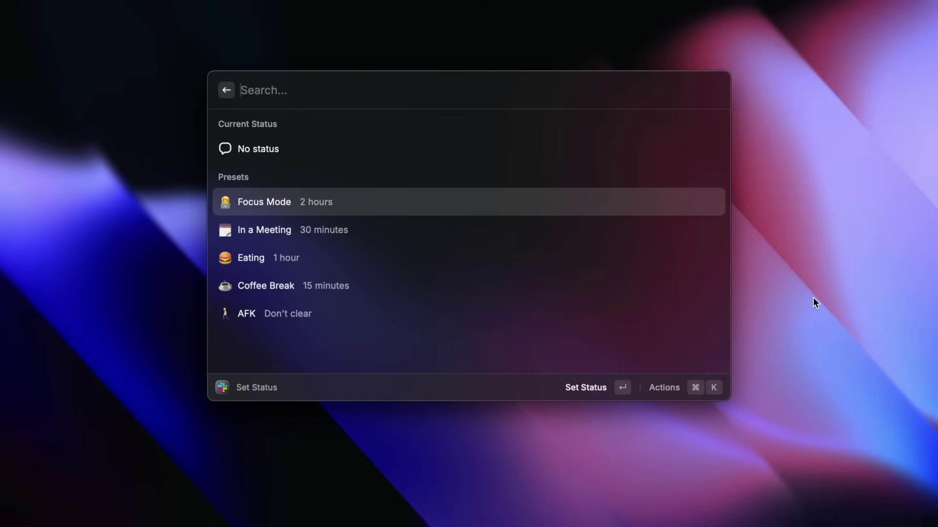
key(Down)
key(Down)
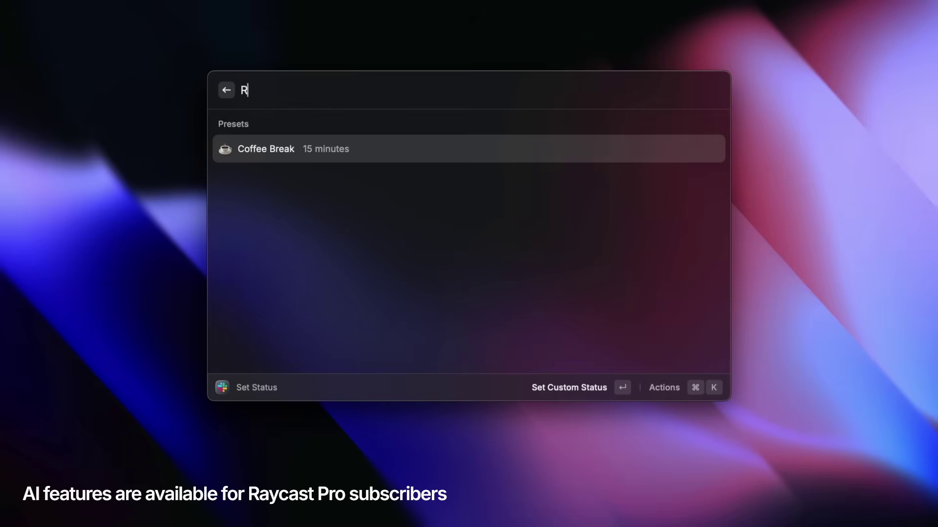
text(ecor)
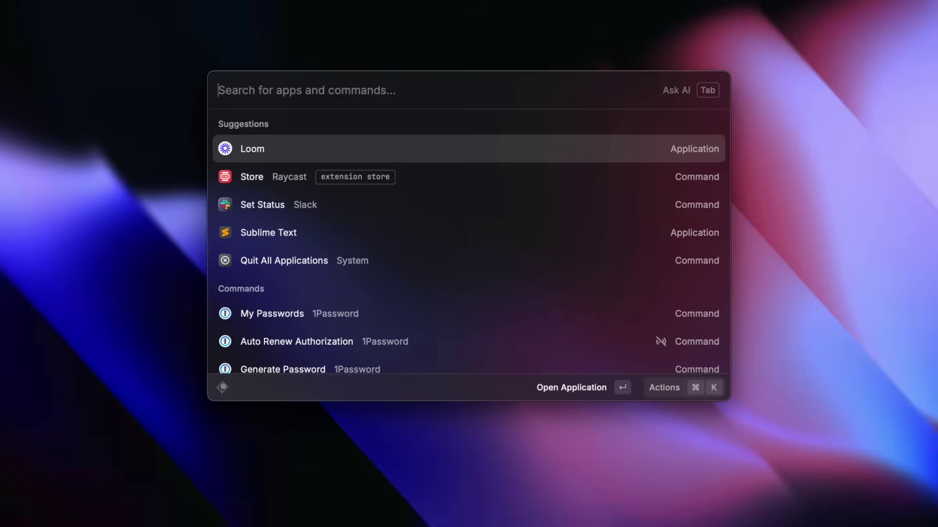
Run Slack's Open Channel command, search for "hyp" and select the team-hype channel.
text(open chann)
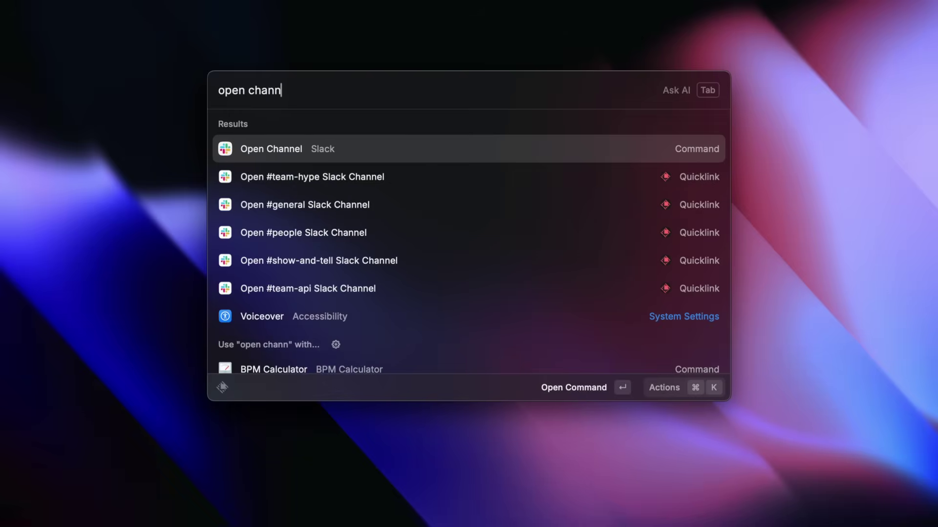
key(Return)
text(hyp)
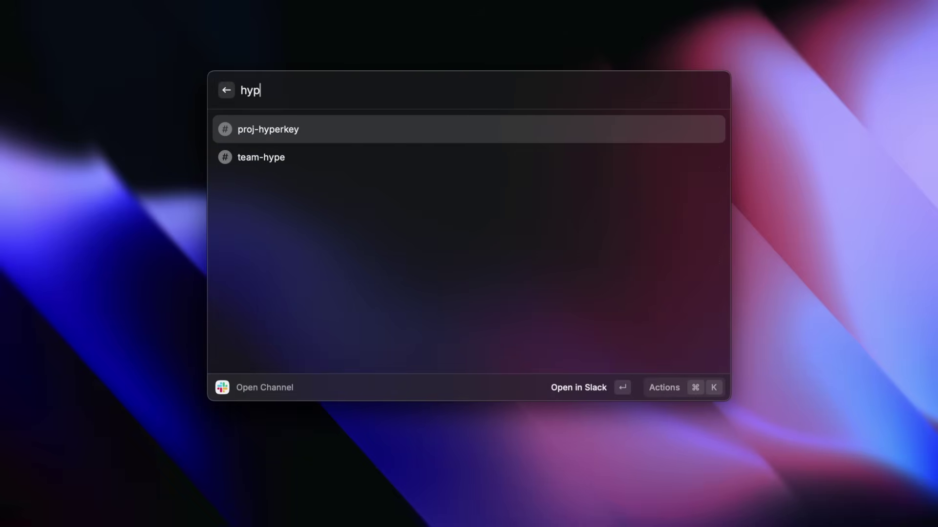
key(Down)
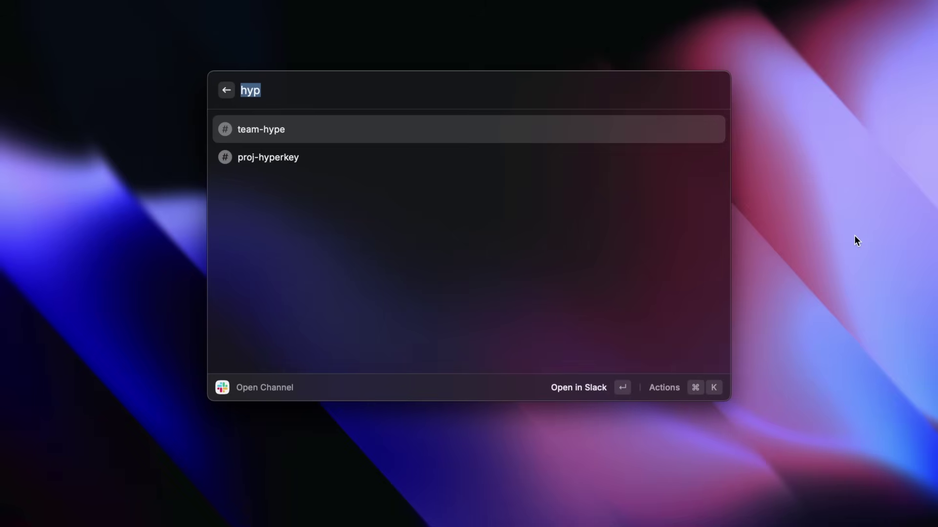
Save the team-hype Slack channel as a quicklink.
key(cmd+k)
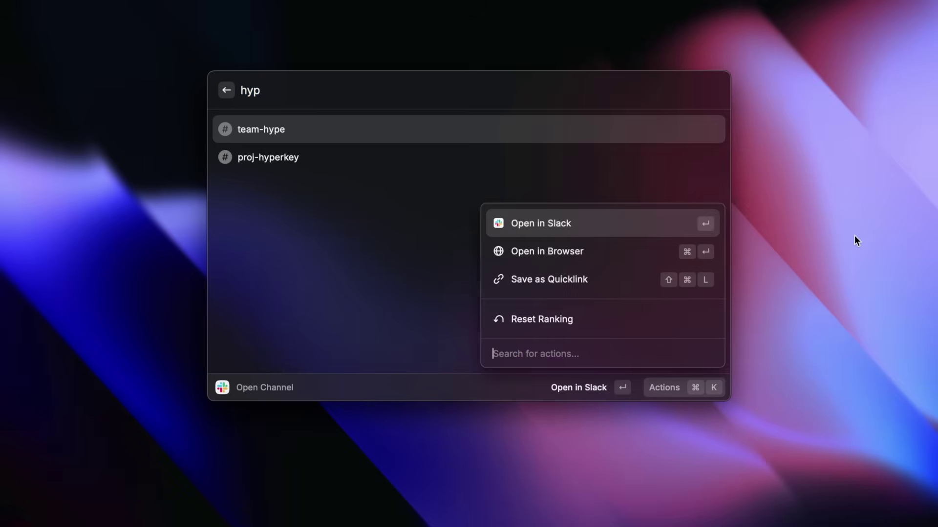
key(Down)
key(Down)
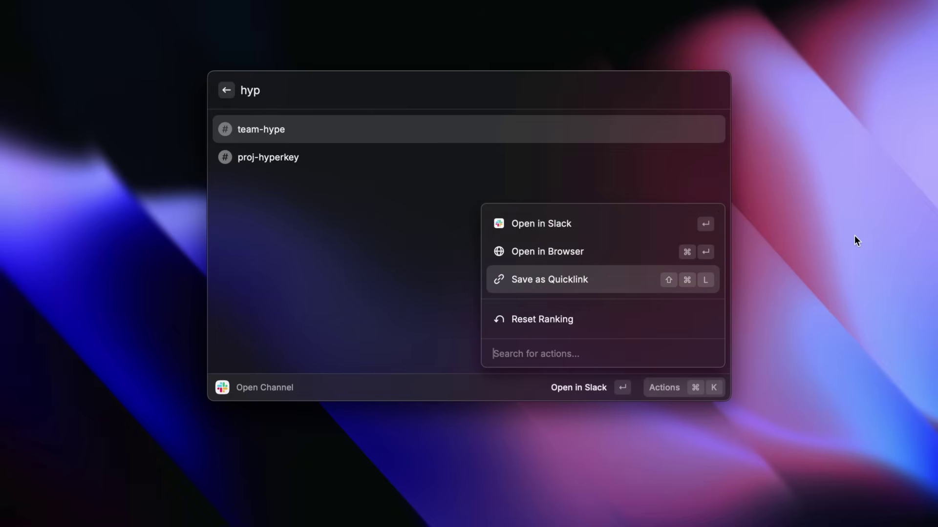
key(Return)
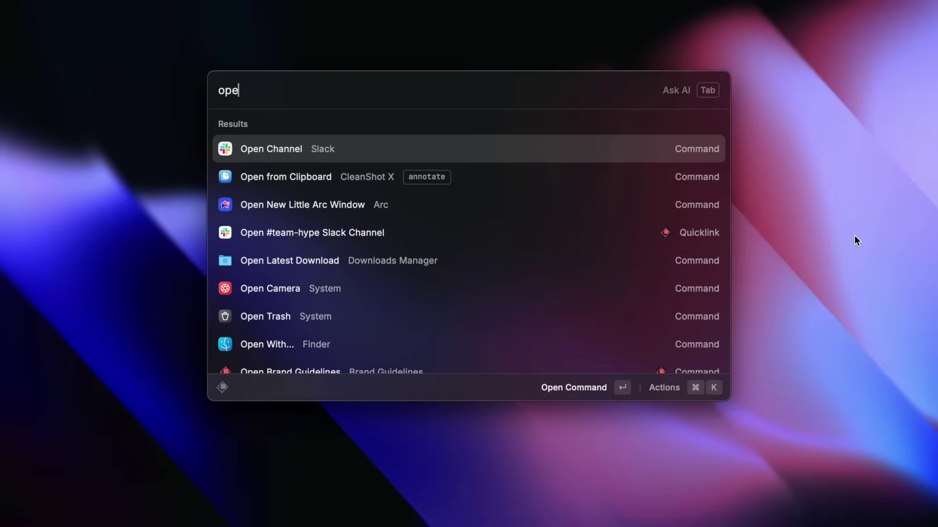
Open the #team-hype Slack channel from its quicklink and assign the quicklink the hotkey Ctrl+Cmd+H.
text(n hy)
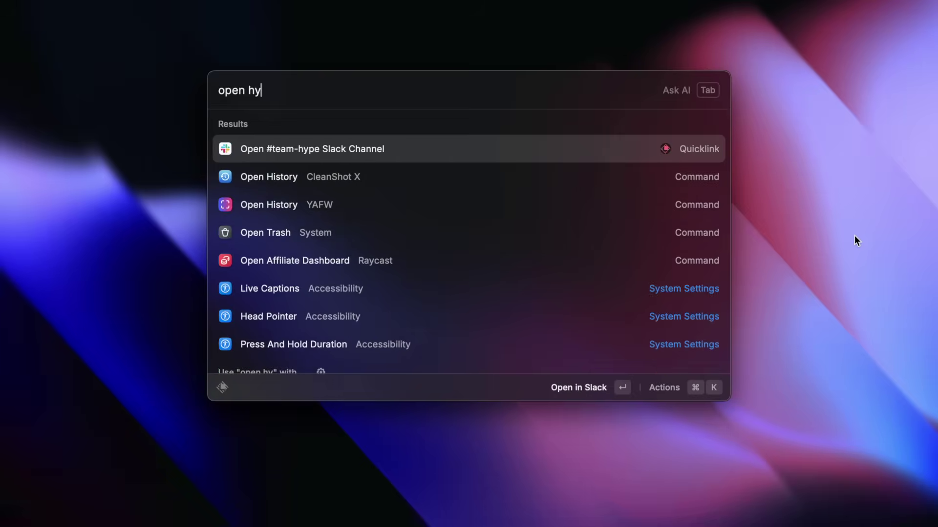
key(Return)
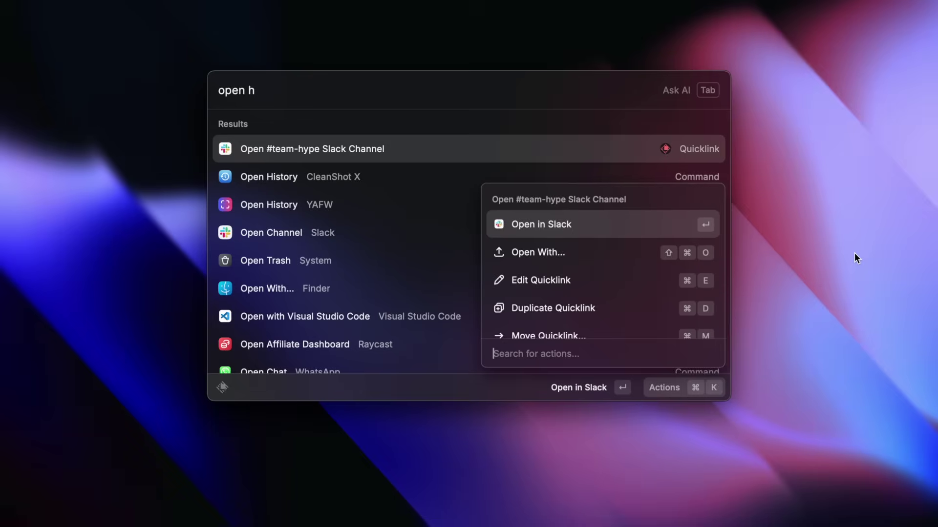
text(con)
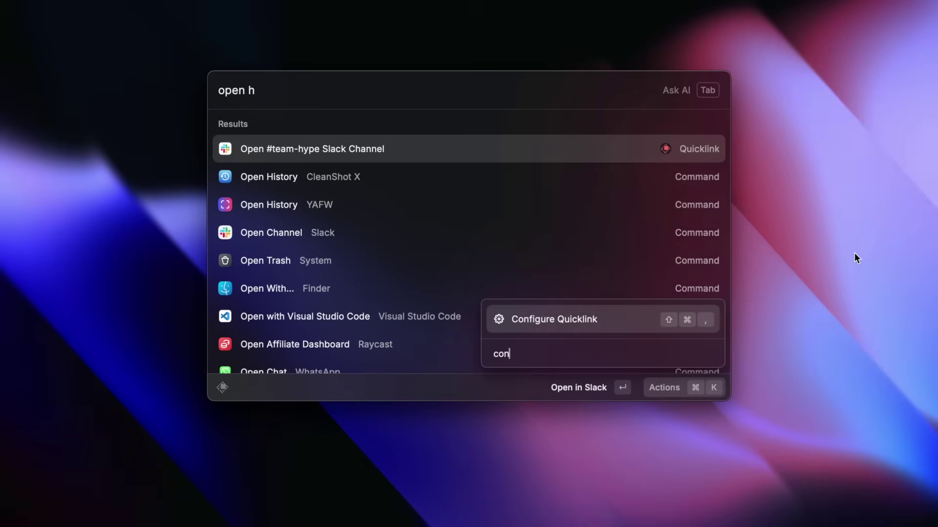
key(Return)
click(511, 376)
key(ctrl+super+h)
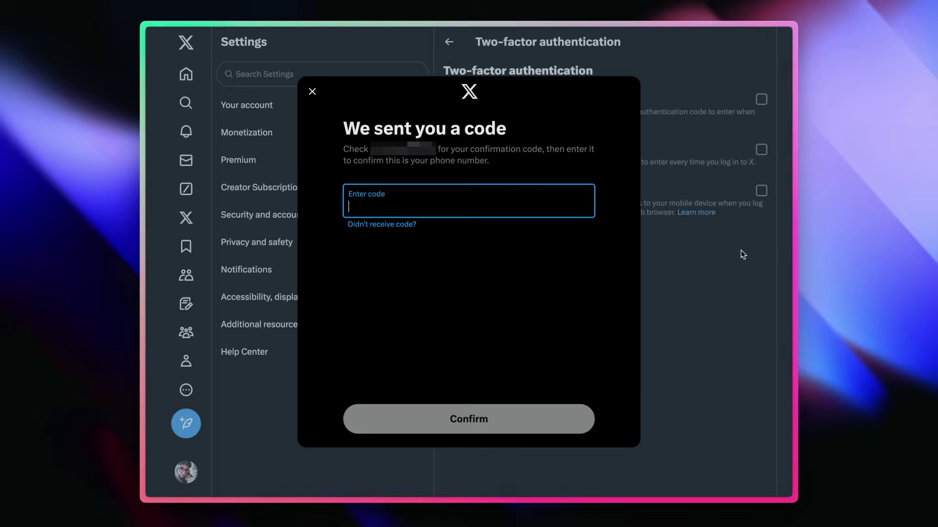
Retrieve the X confirmation code with the View 2FA Codes command and paste it into the confirmation code field.
key(alt+space)
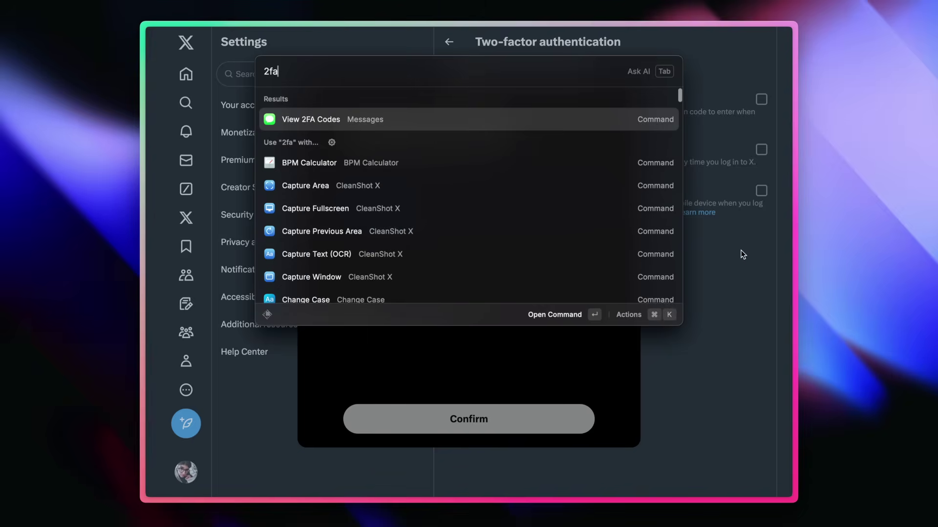
key(Return)
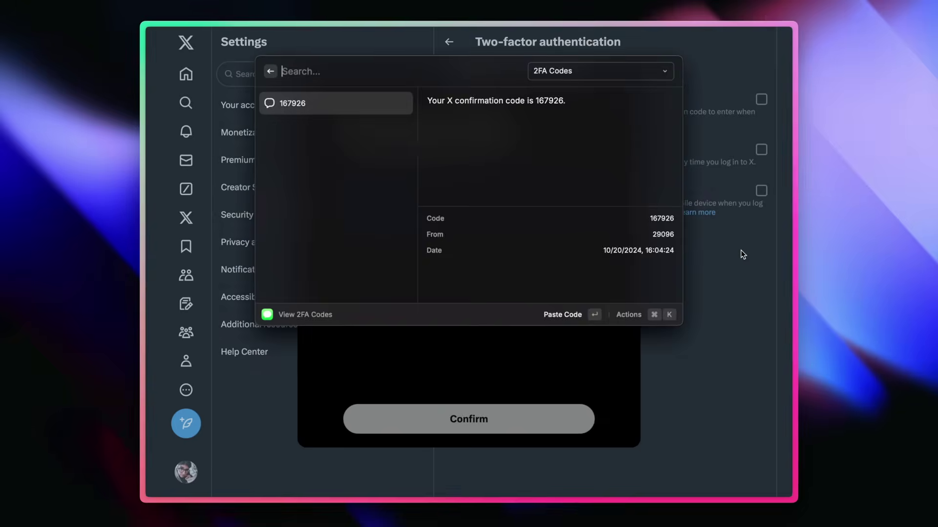
key(Return)
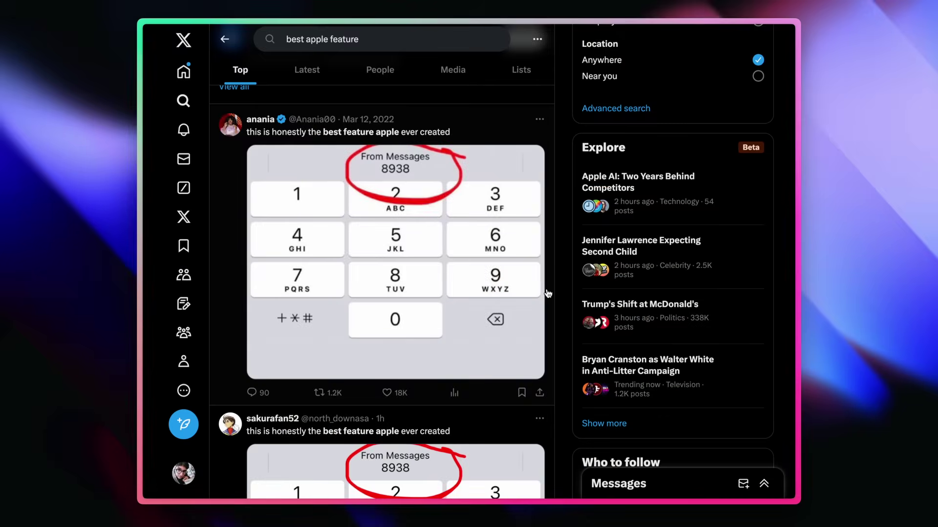
Look through the top X posts found for "best apple feature".
scroll(548, 293, down, 6)
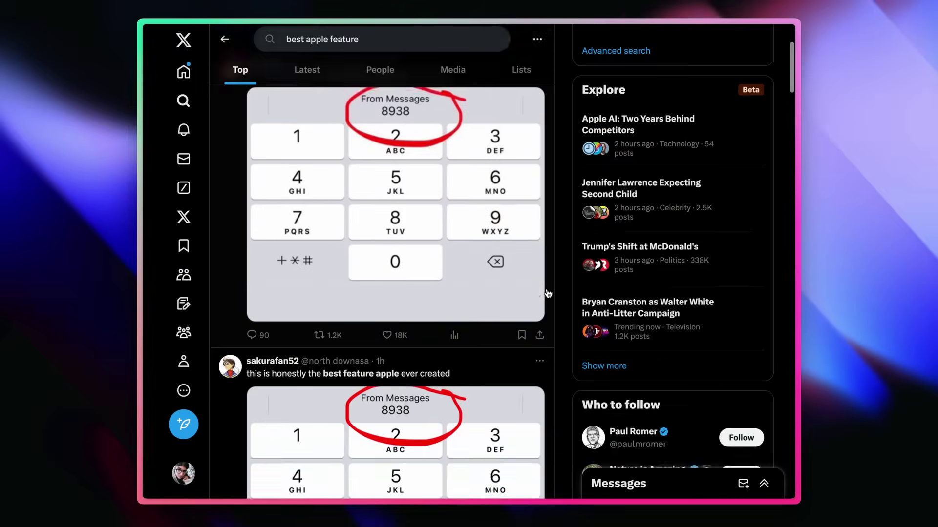
scroll(547, 293, down, 8)
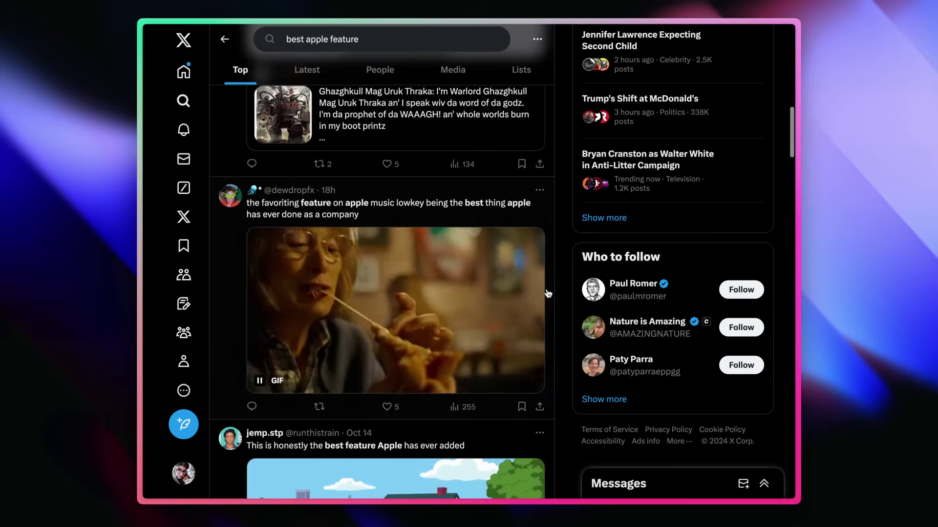
scroll(548, 293, down, 10)
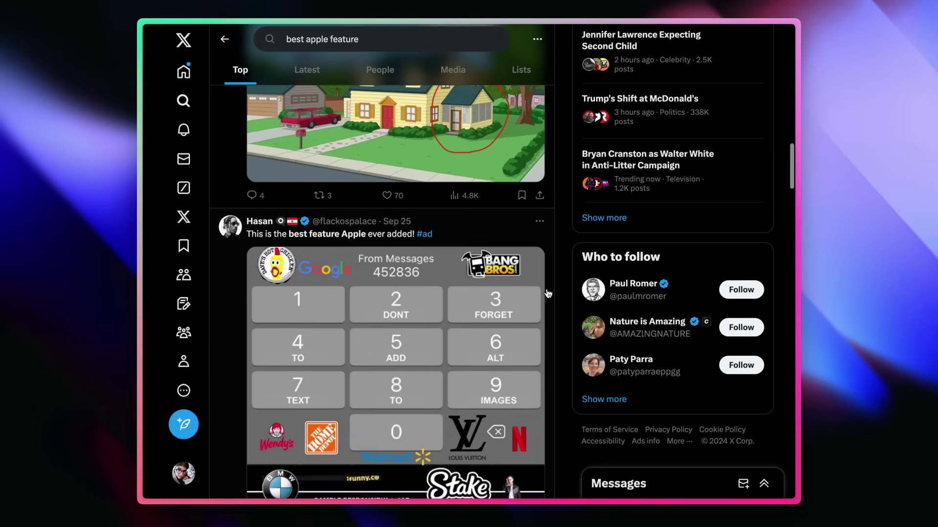
scroll(548, 294, down, 1)
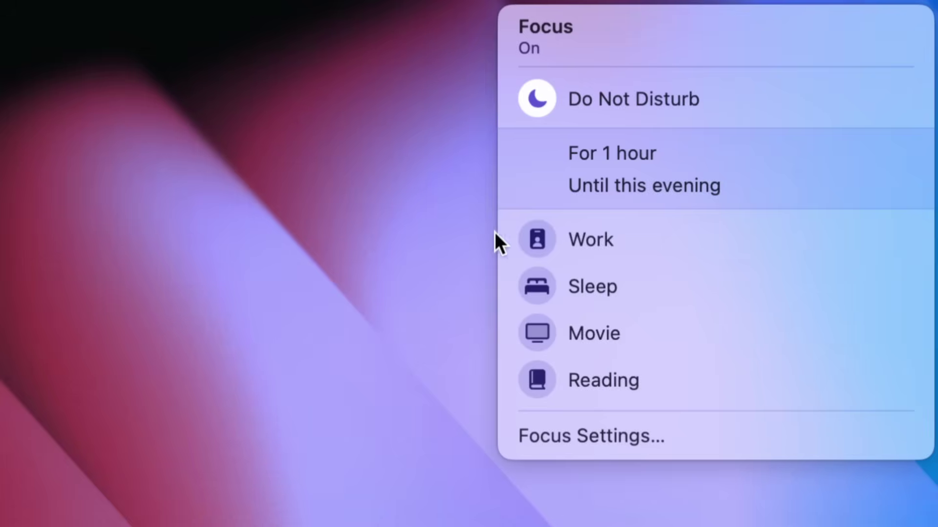
Switch the active macOS Focus to Work.
click(533, 249)
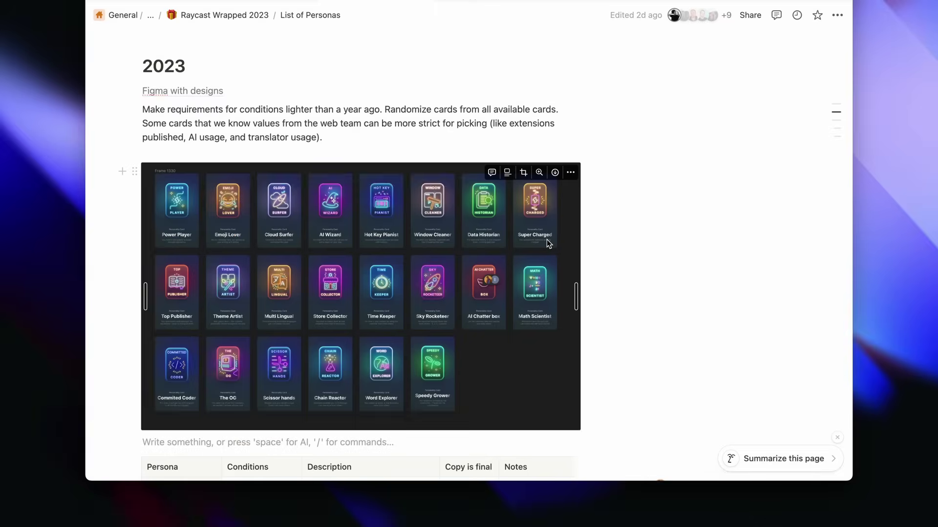
Open the Apple Reminders Create Reminder command over the List of Personas page.
key(alt+space)
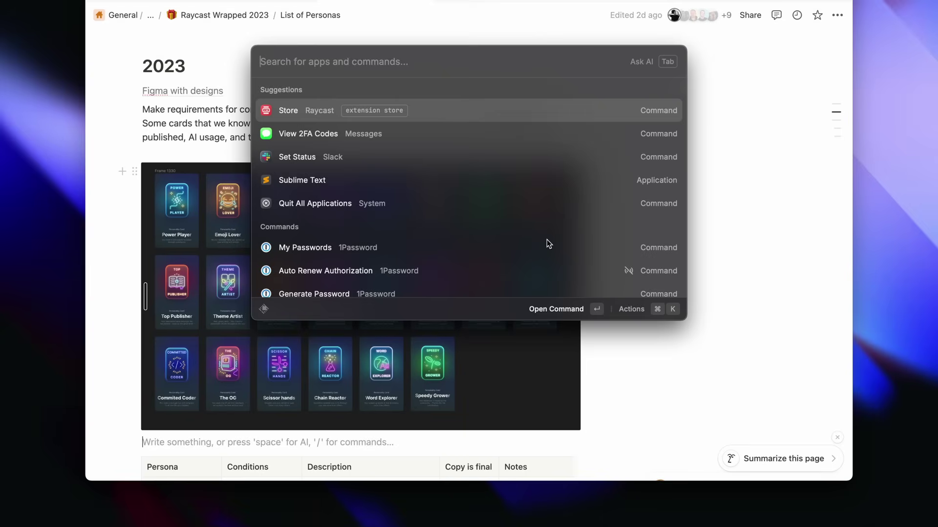
text(creat)
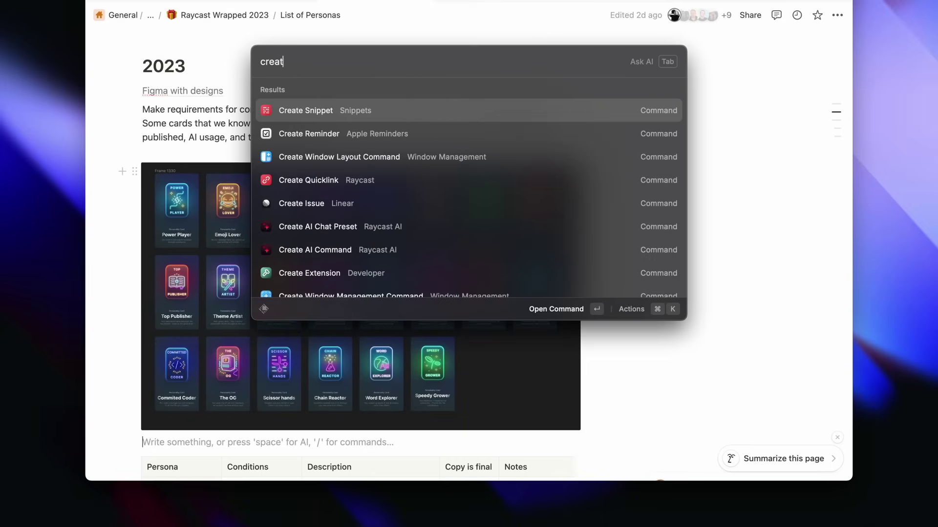
key(Down)
key(Return)
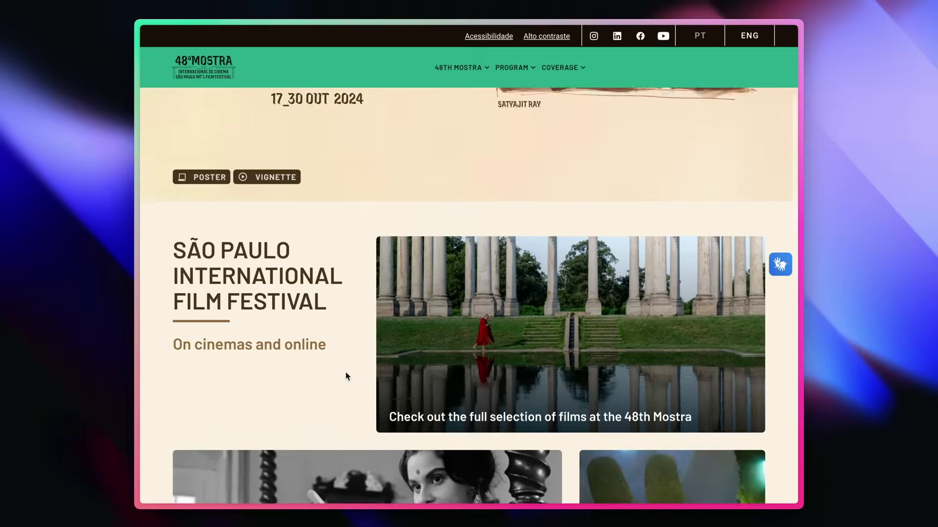
Add the Apple reminder "get tickets for festival every day at 9am" with Quick Add Reminder from the film festival page.
scroll(345, 372, down, 5)
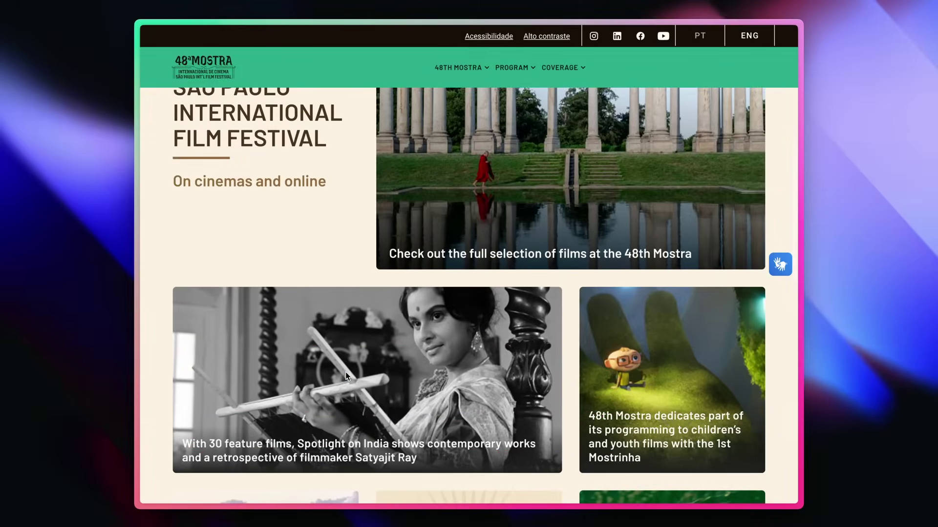
key(alt+space)
text(qdd)
key(Down)
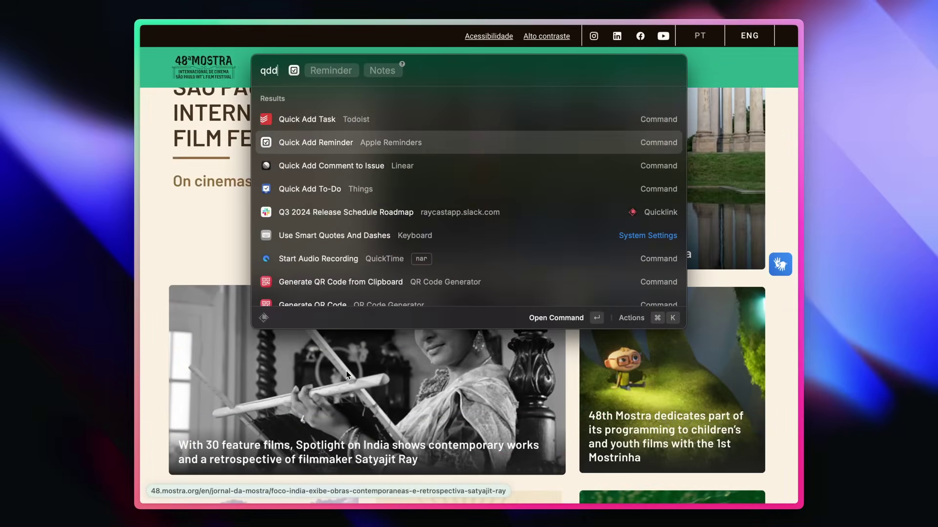
key(Tab)
text(get)
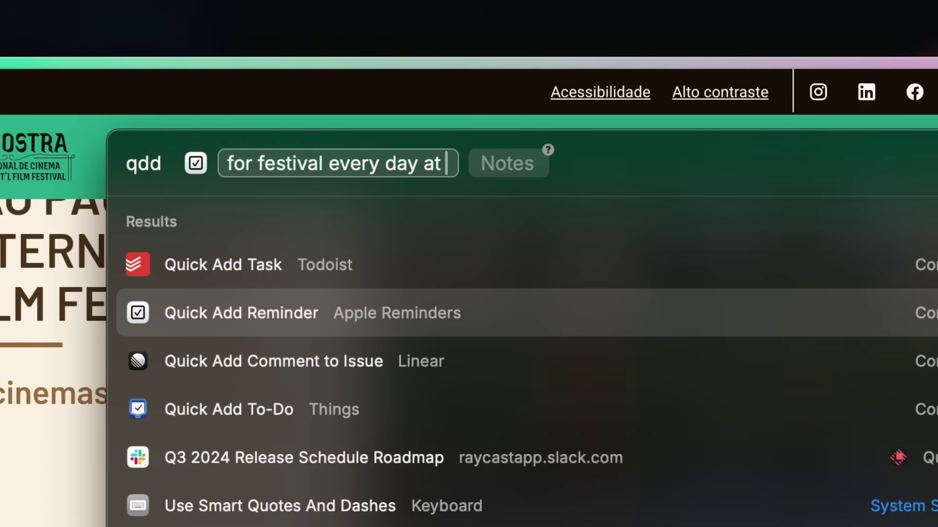
text(tickets for festival every day at 9am)
key(Return)
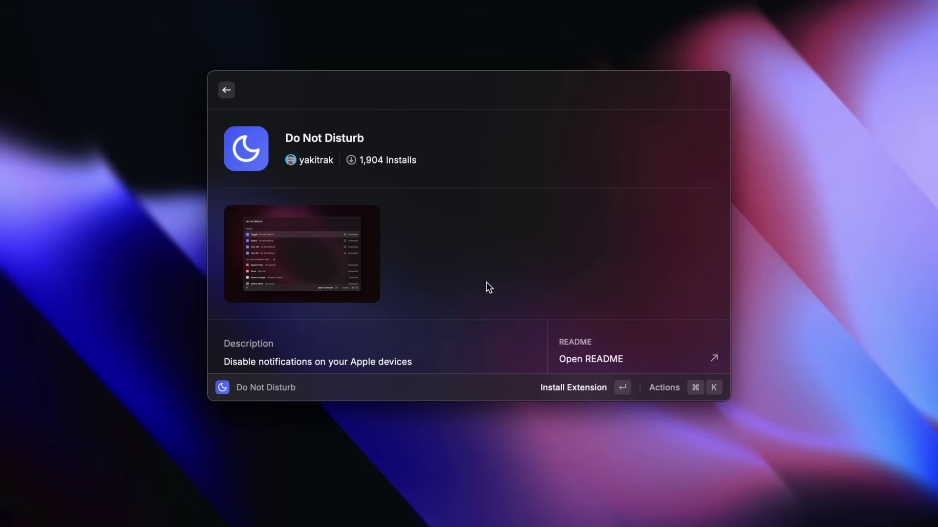
Look over the Do Not Disturb extension's details and turn Do Not Disturb on with its Turn On command.
scroll(487, 282, down, 5)
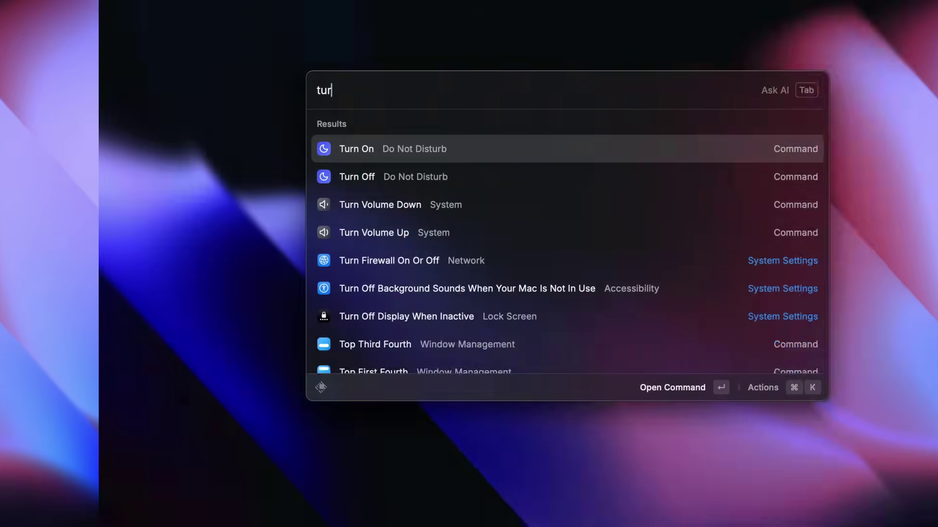
text(n on)
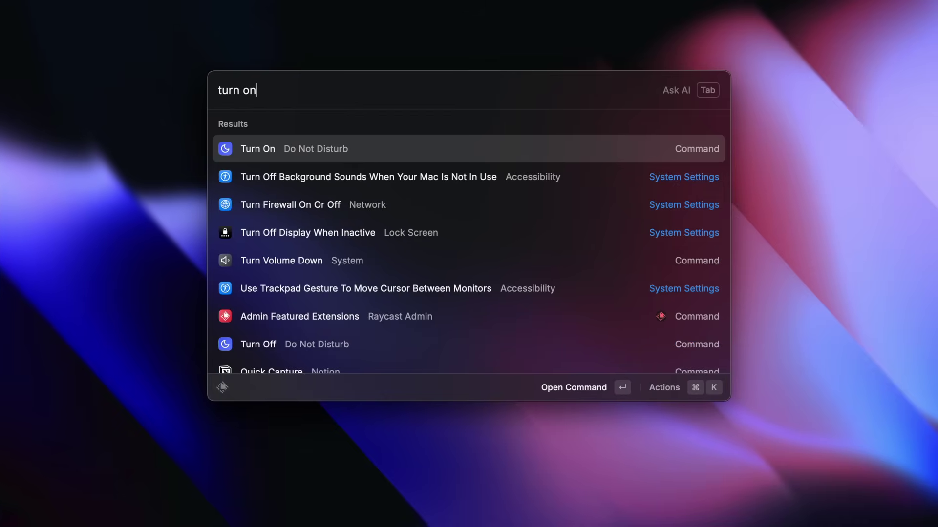
key(Return)
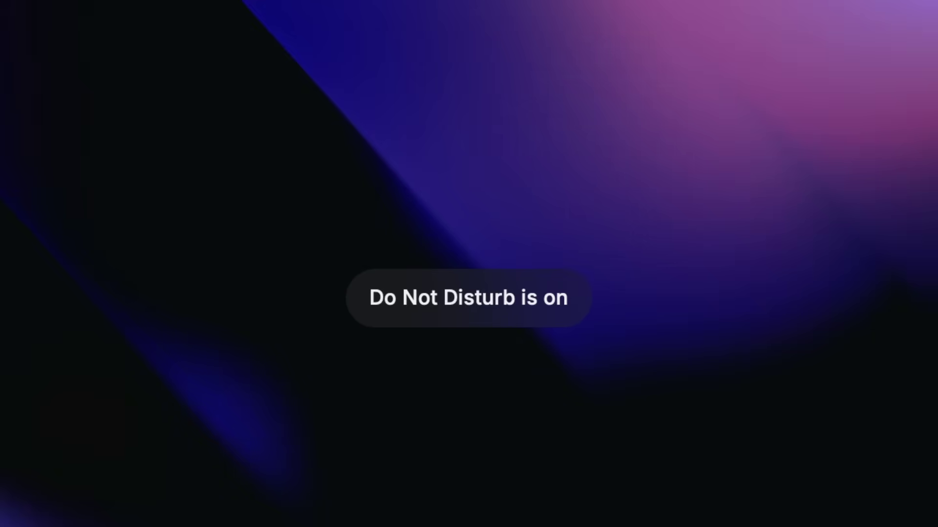